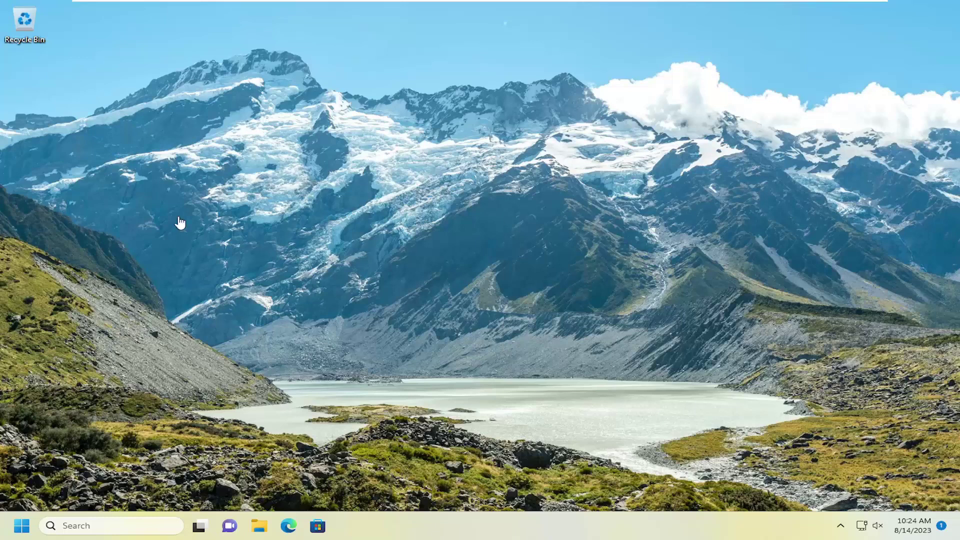
Search for and launch Device Manager.
click(70, 526)
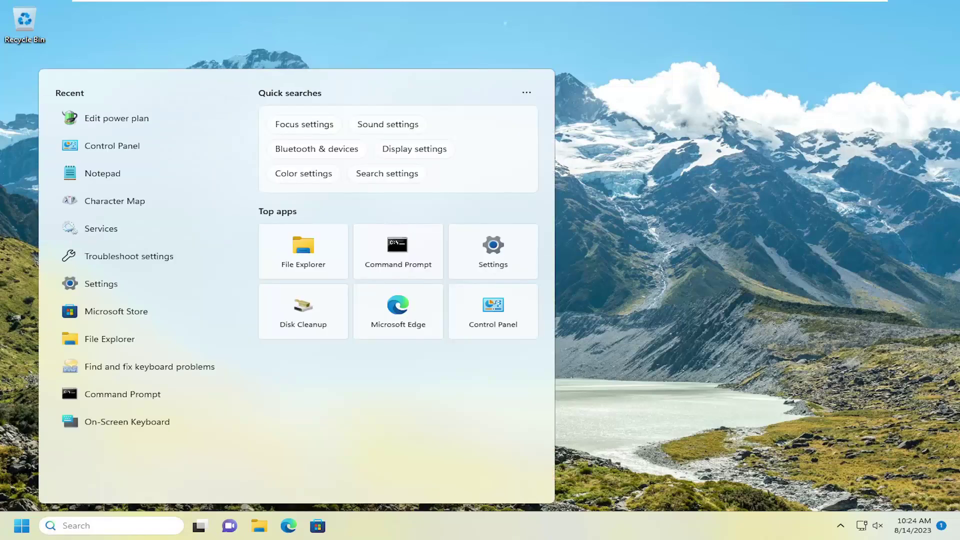
text(device ma)
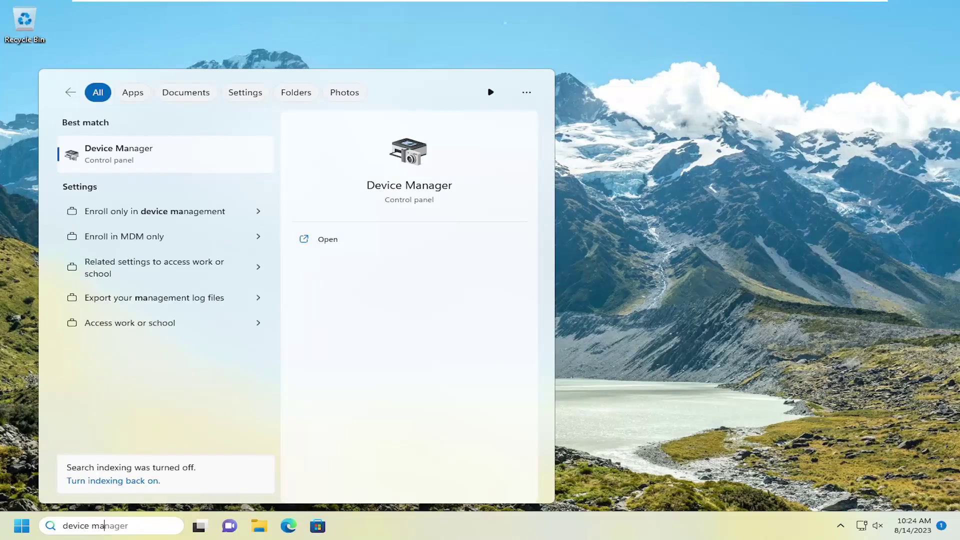
text(nager)
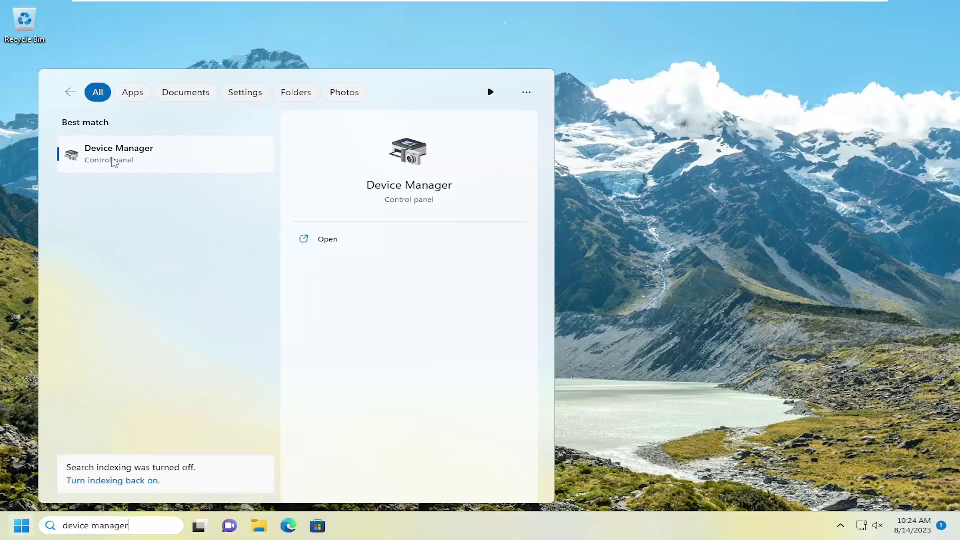
click(119, 159)
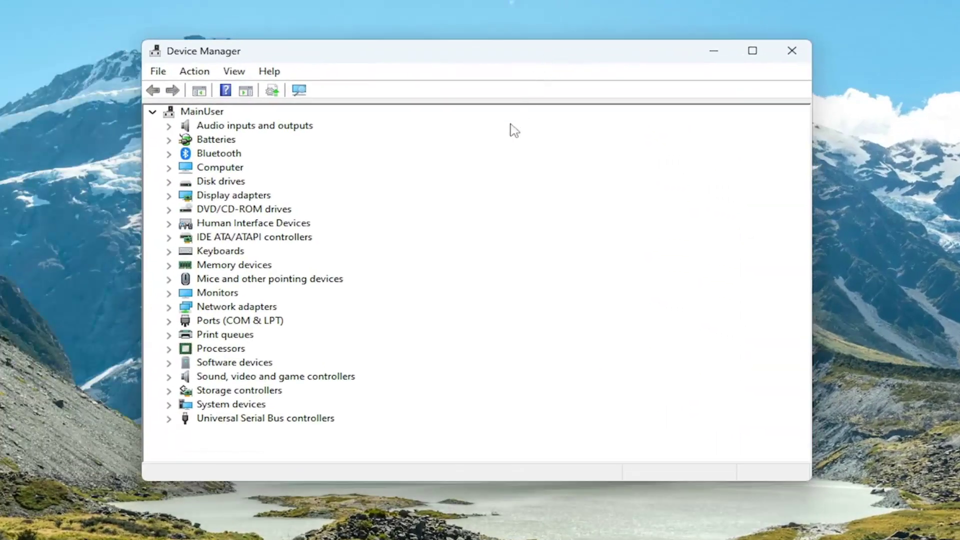
Reinstall the VMware Virtual NVMe Disk using the 'Disk drive' driver from the available drivers list.
double_click(218, 183)
click(237, 195)
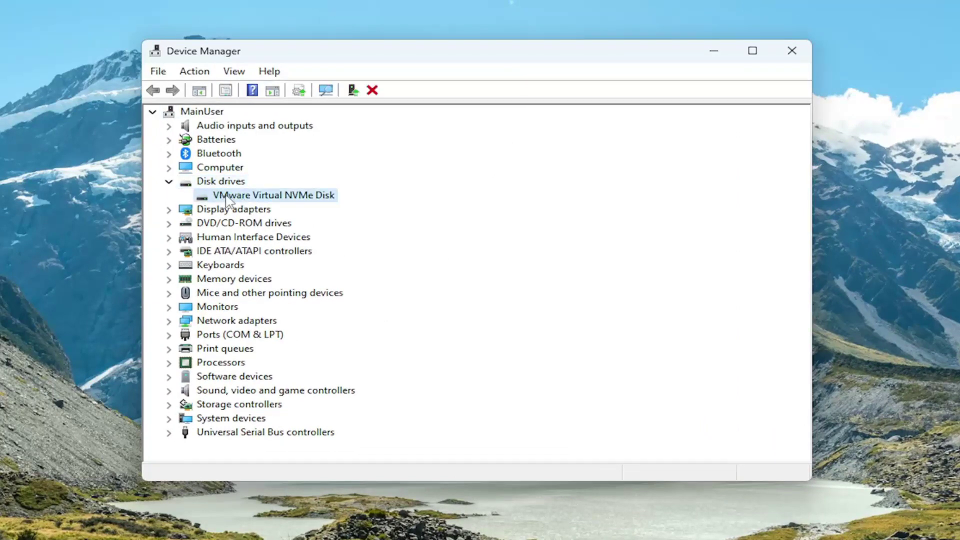
right_click(227, 200)
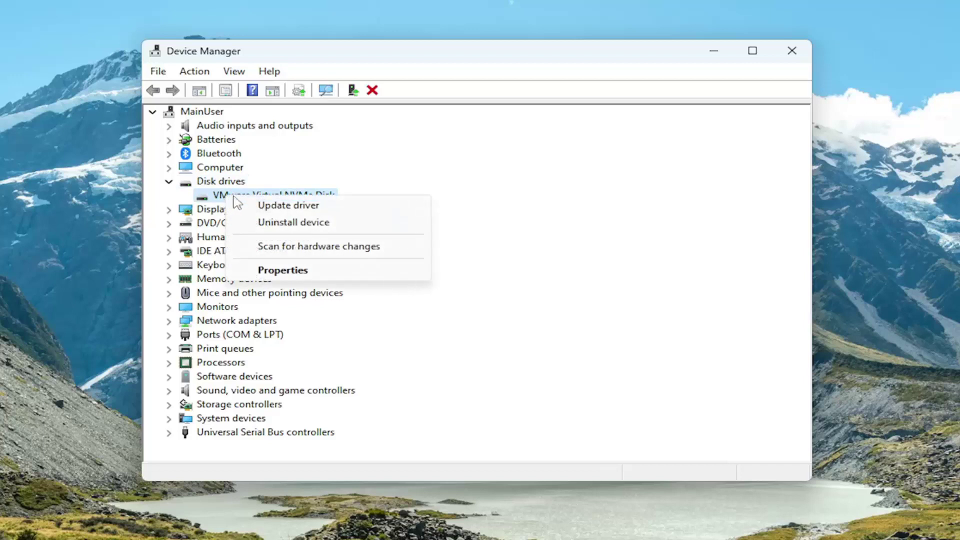
click(272, 206)
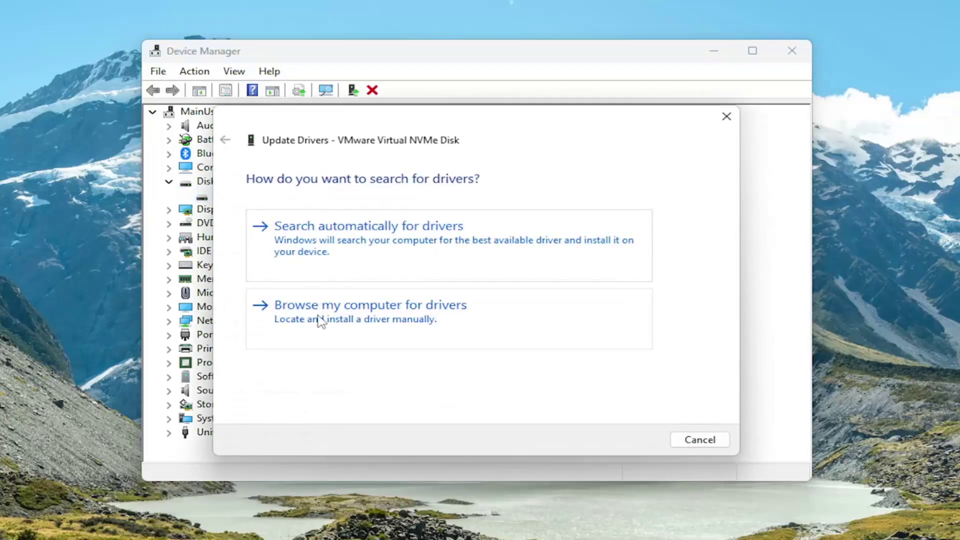
click(391, 311)
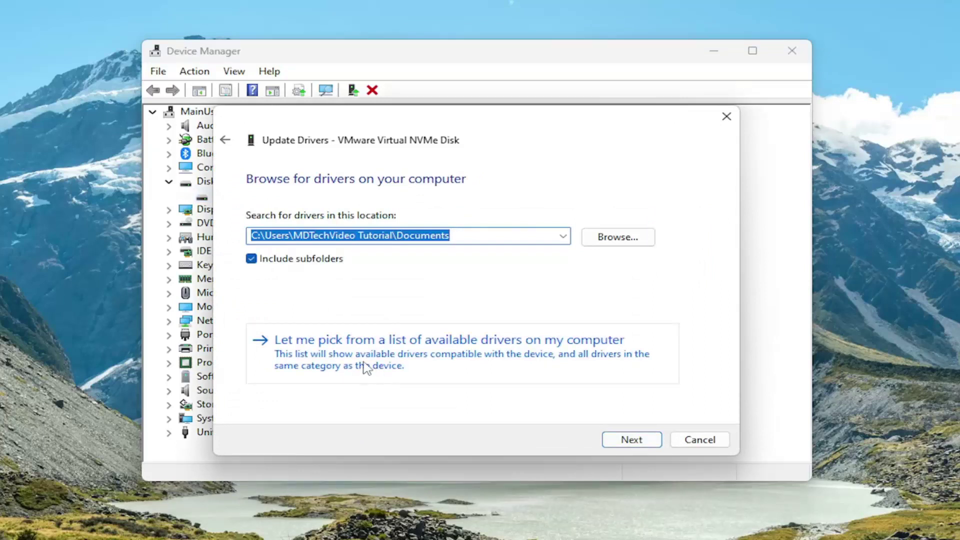
click(474, 358)
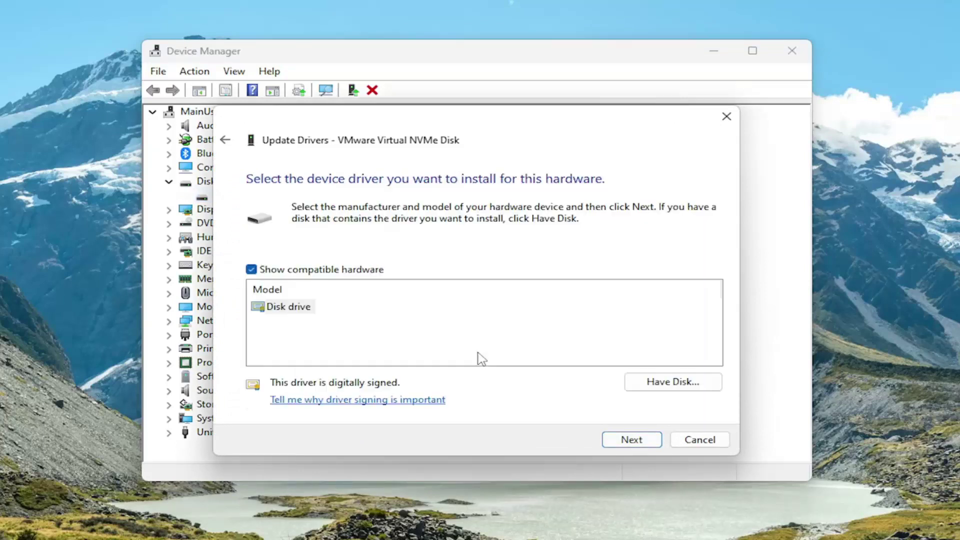
click(624, 440)
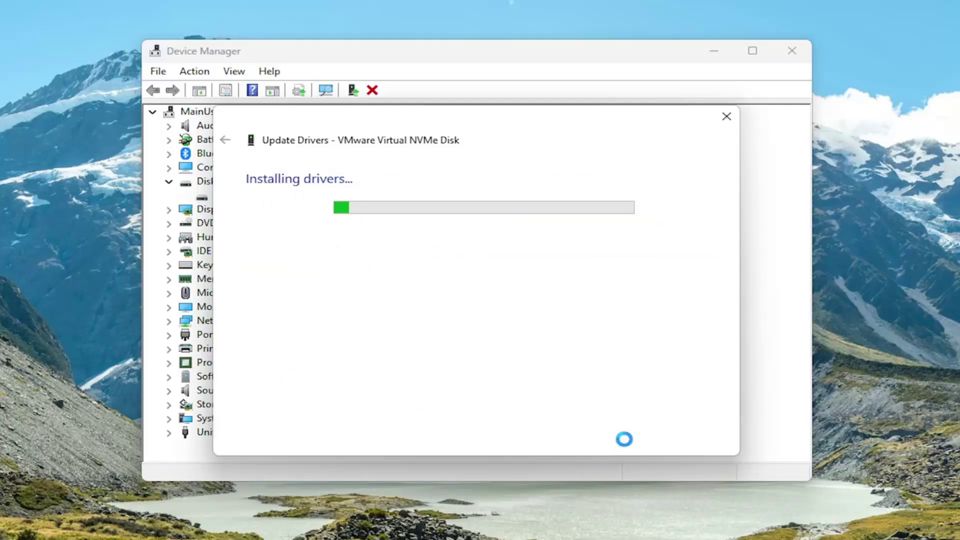
click(700, 440)
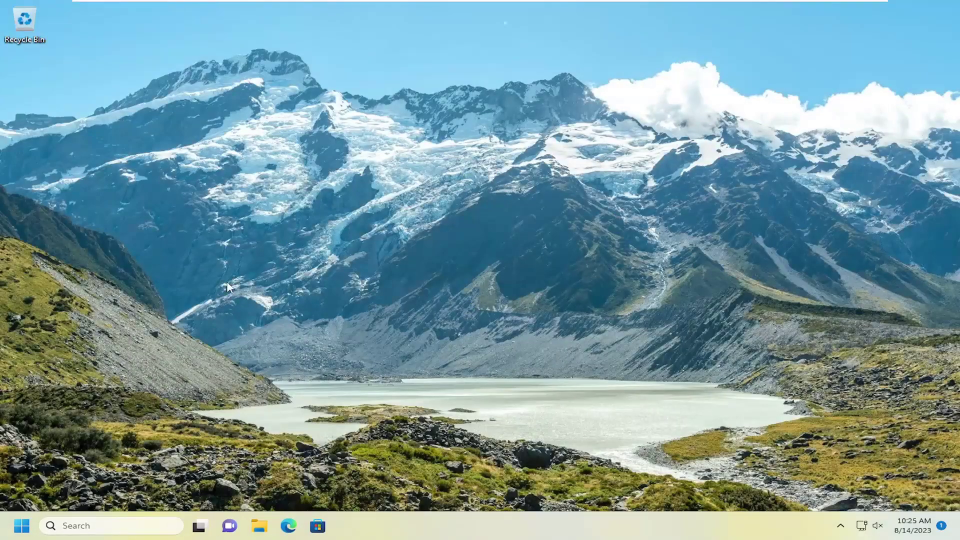
Search for and launch File Explorer.
click(109, 528)
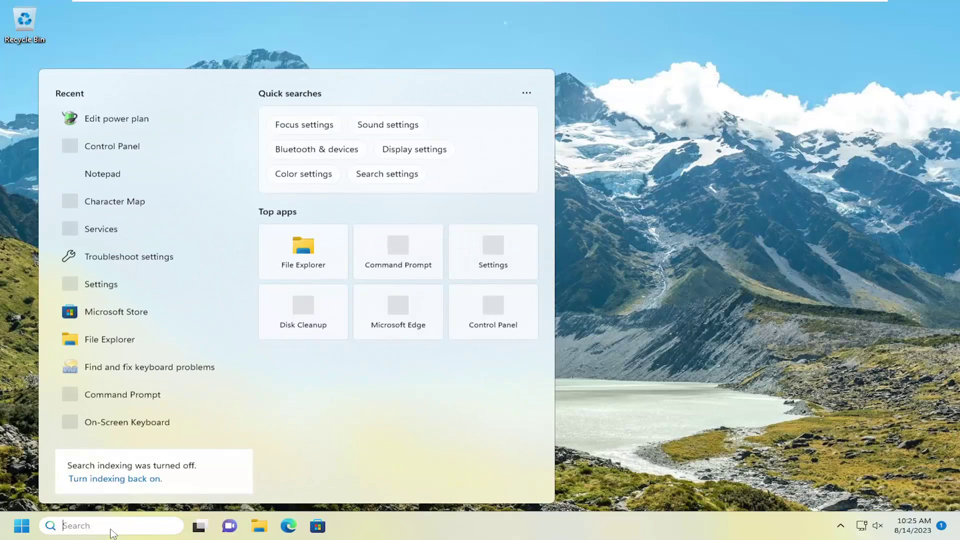
text(file explorer)
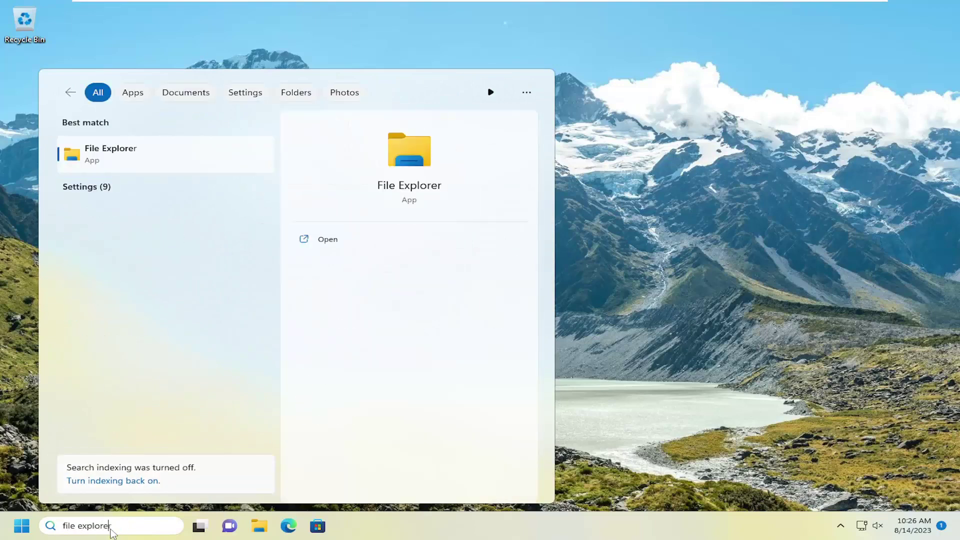
click(127, 164)
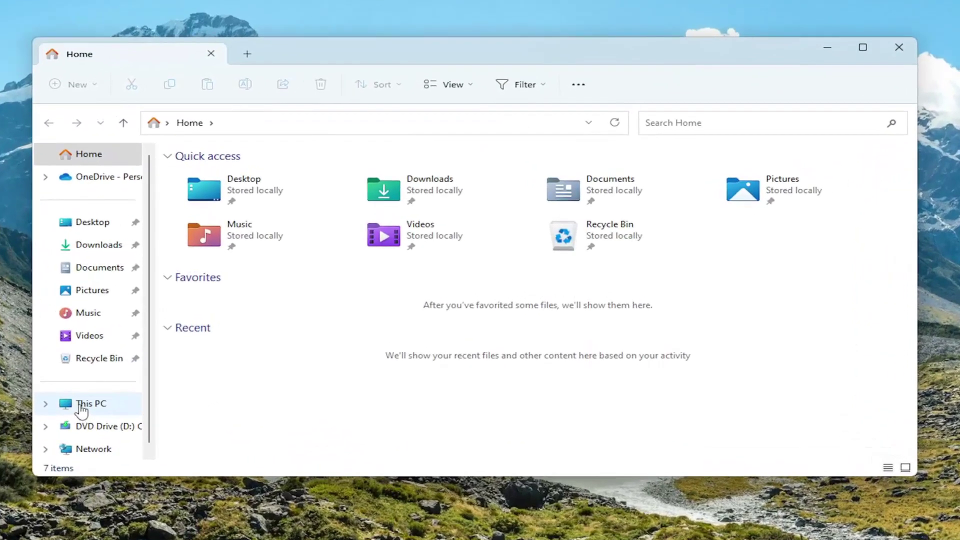
Open the Properties of Local Disk (C:) from This PC.
click(79, 406)
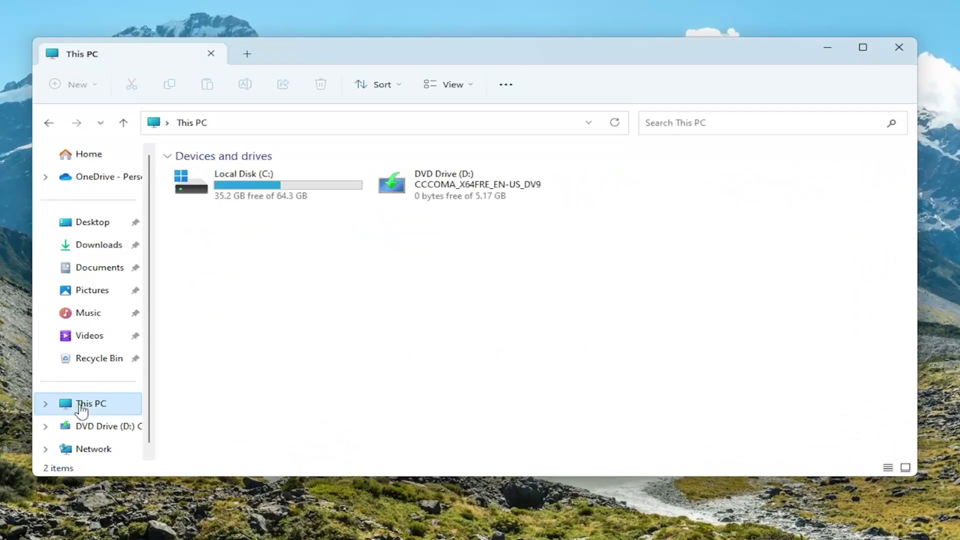
click(253, 190)
right_click(252, 190)
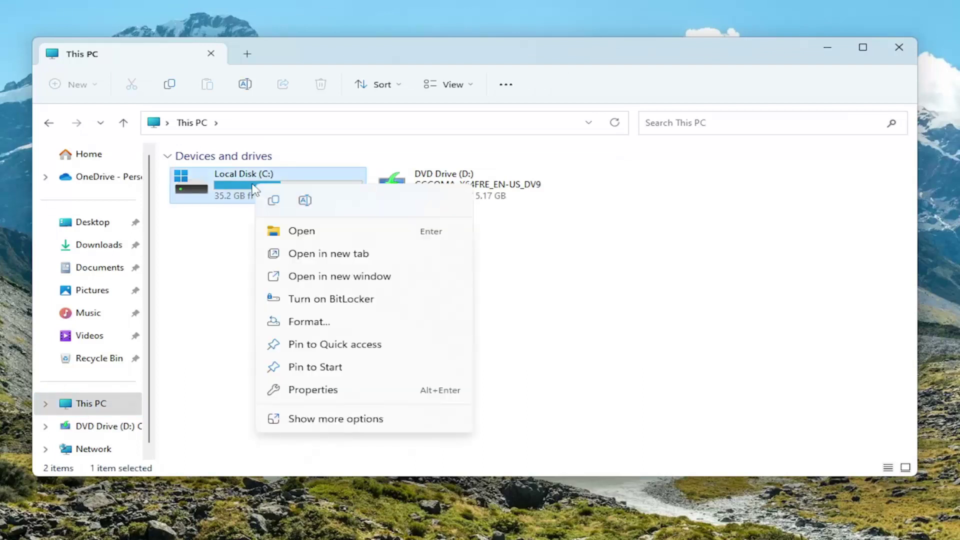
click(305, 392)
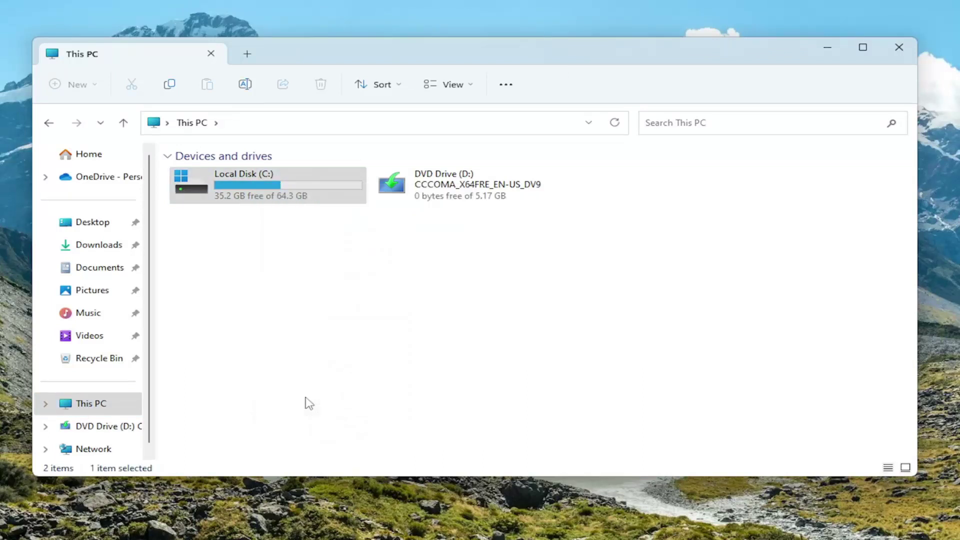
Scan drive C: for errors from the Tools tab, confirm none were found, and close Properties.
drag(371, 201, 425, 110)
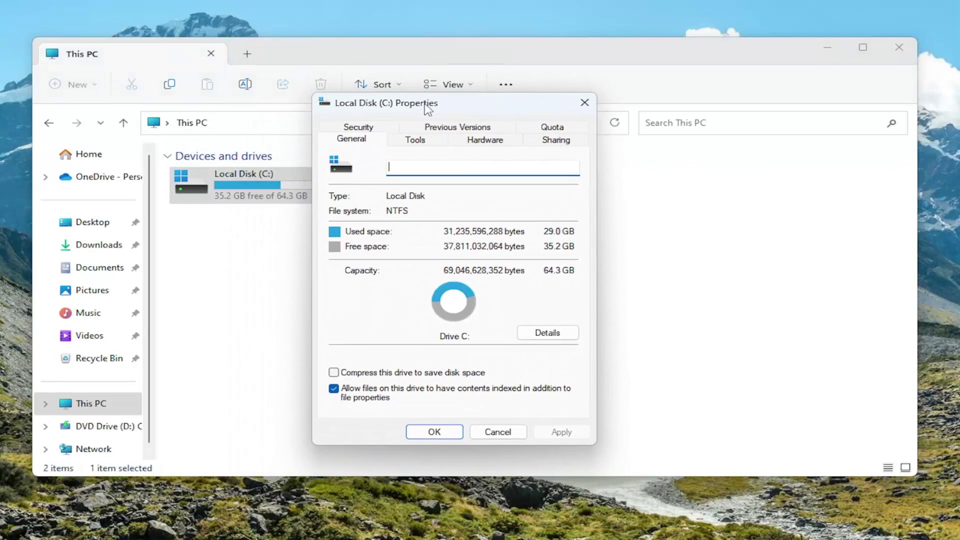
click(408, 143)
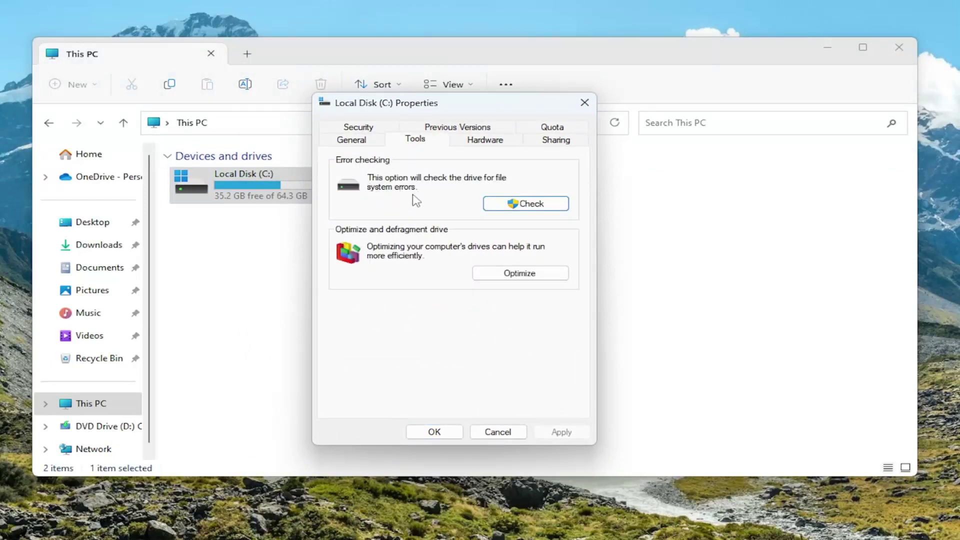
click(530, 206)
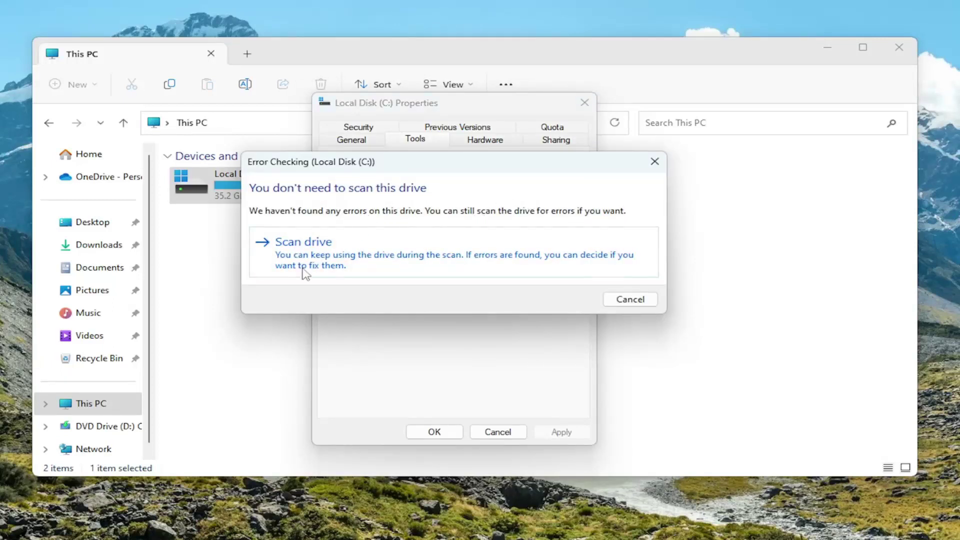
click(301, 259)
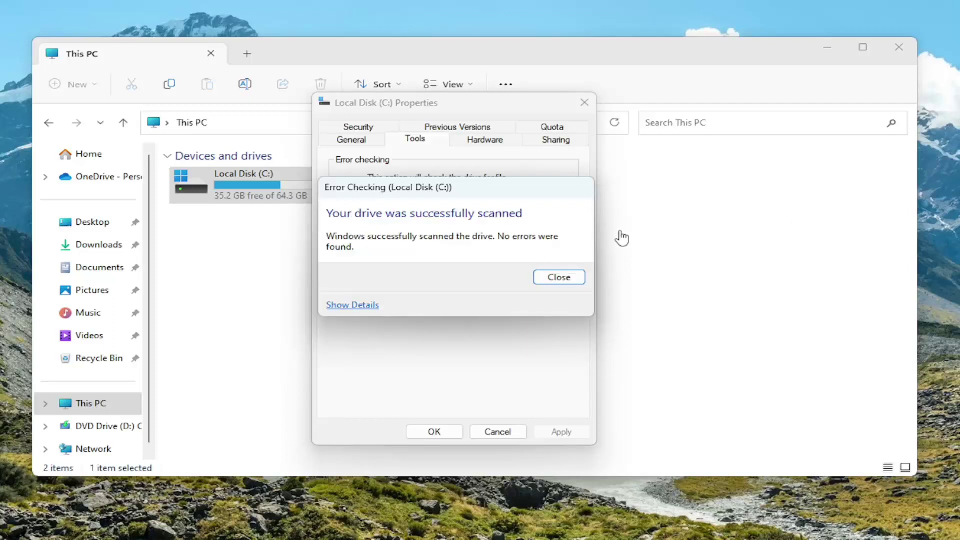
click(555, 278)
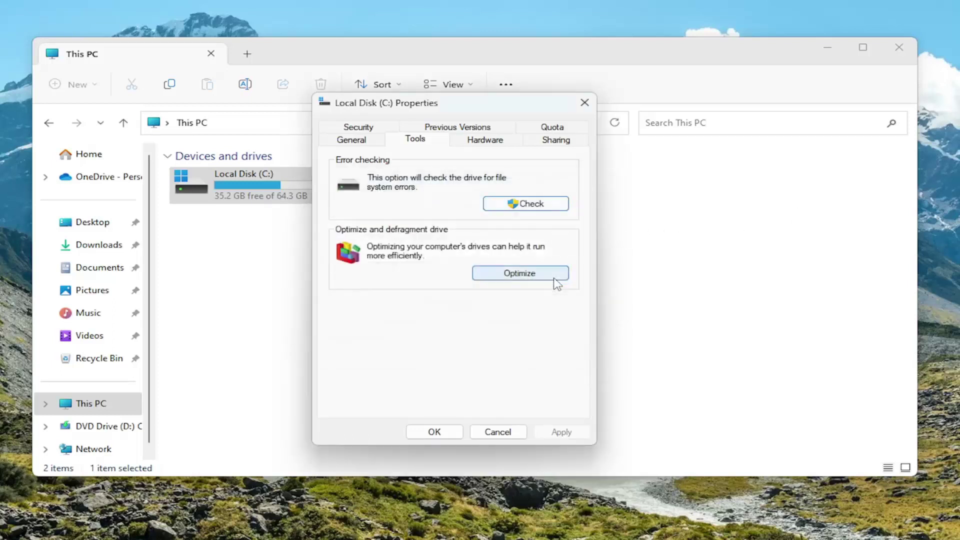
click(434, 432)
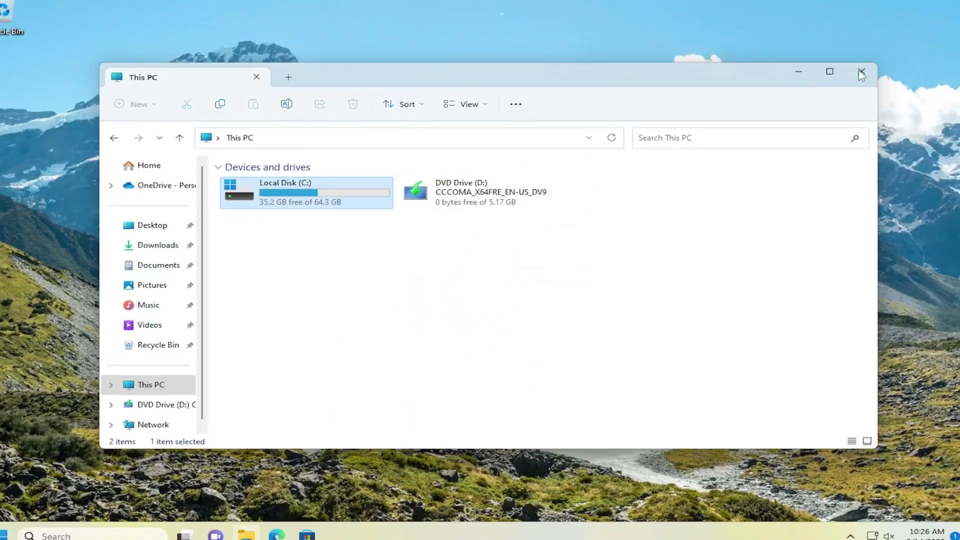
Close Explorer, launch Command Prompt as administrator, and enter 'sfc /scannow'.
click(880, 58)
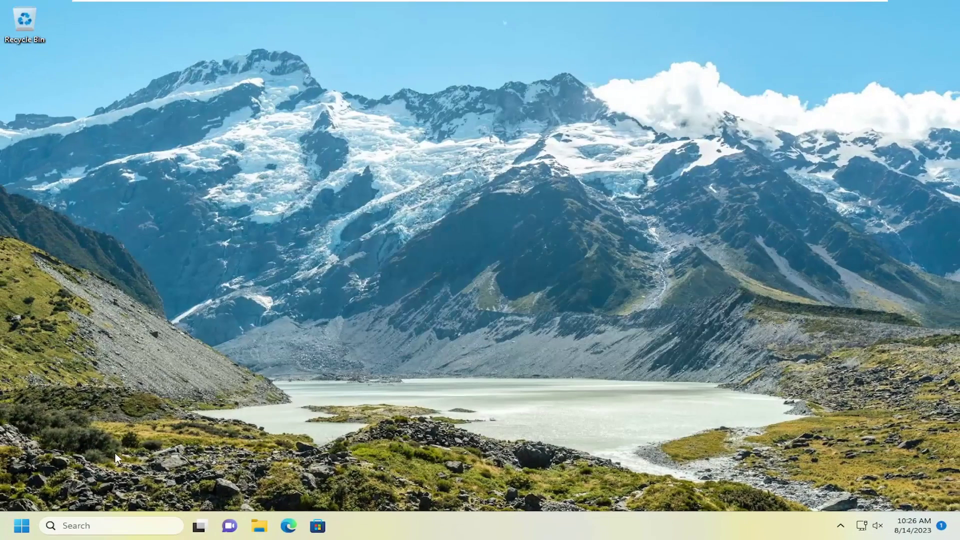
click(95, 526)
text(cmd)
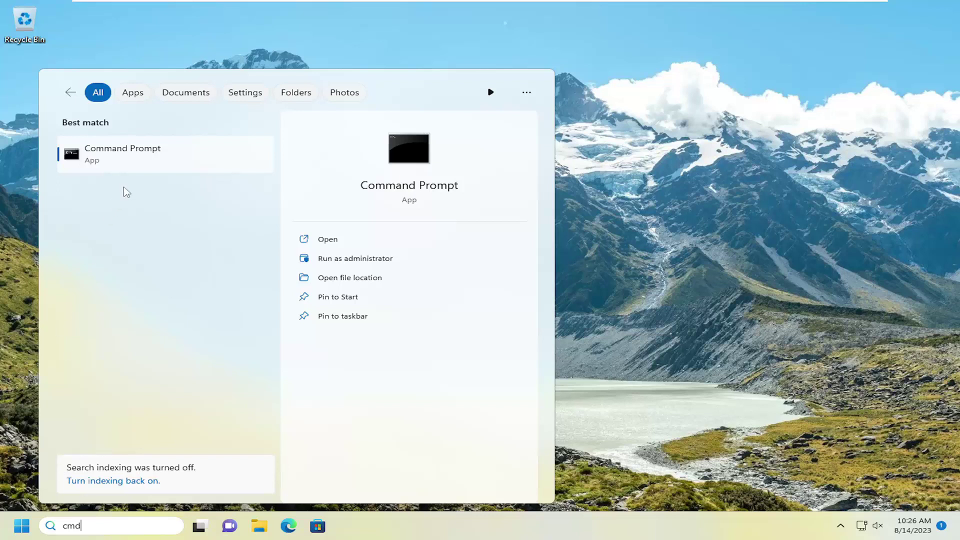
right_click(133, 151)
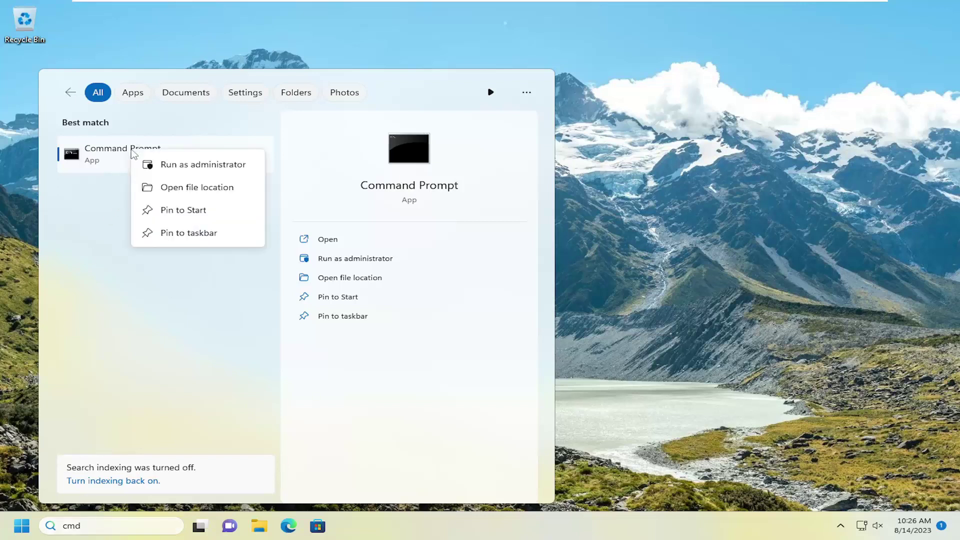
click(188, 165)
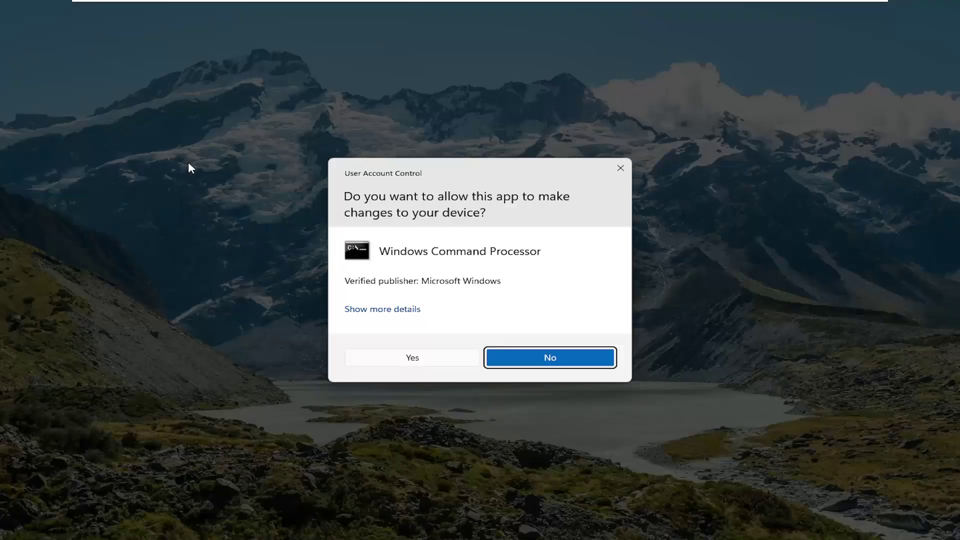
click(423, 357)
drag(385, 94, 405, 92)
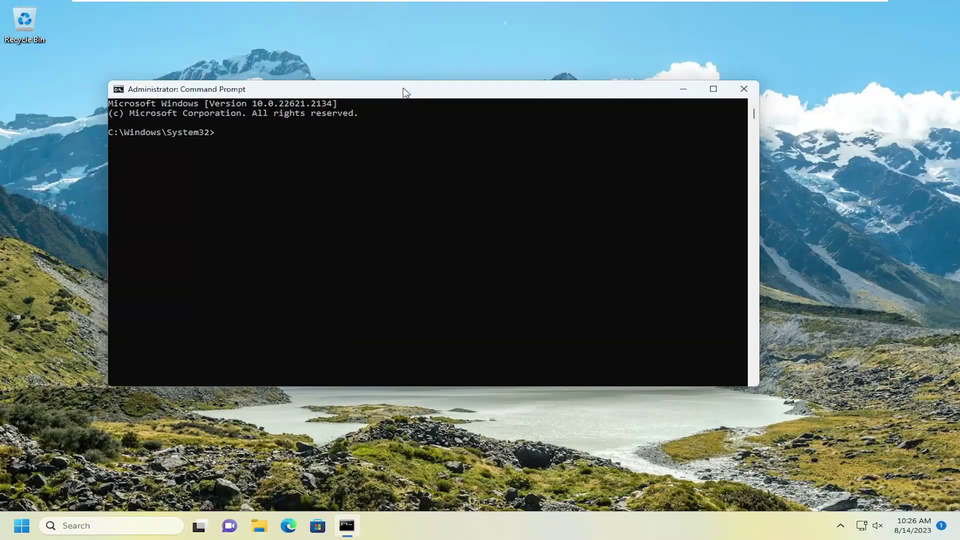
text(sfc)
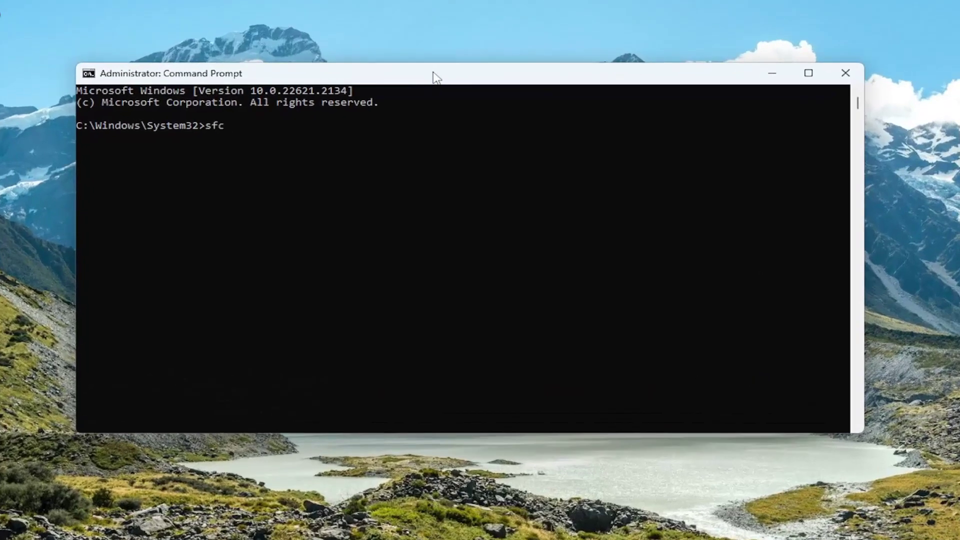
text( /scannow)
Run sfc /scannow until verification reaches 100% with no integrity violations found.
key(Return)
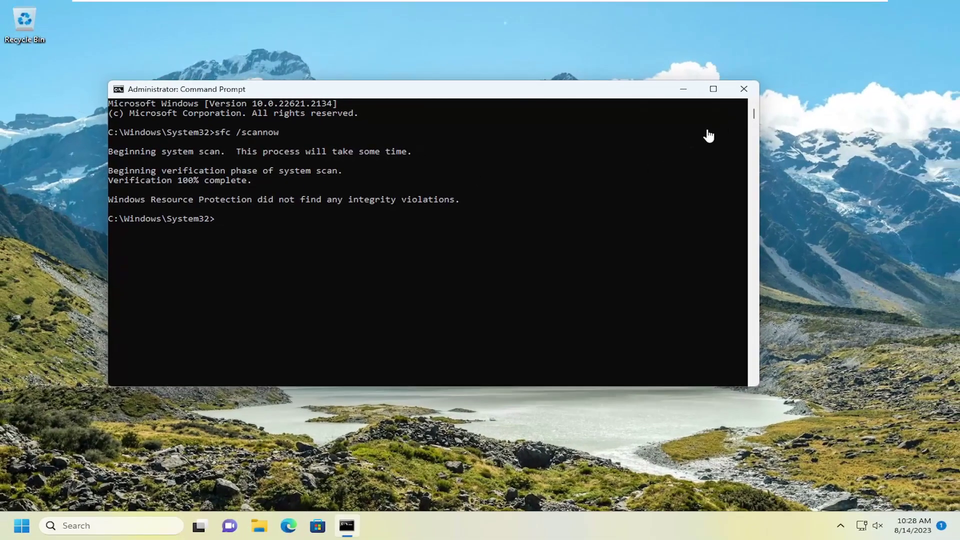
Close Command Prompt and restart Windows via Start's Shut down or sign out menu.
click(743, 89)
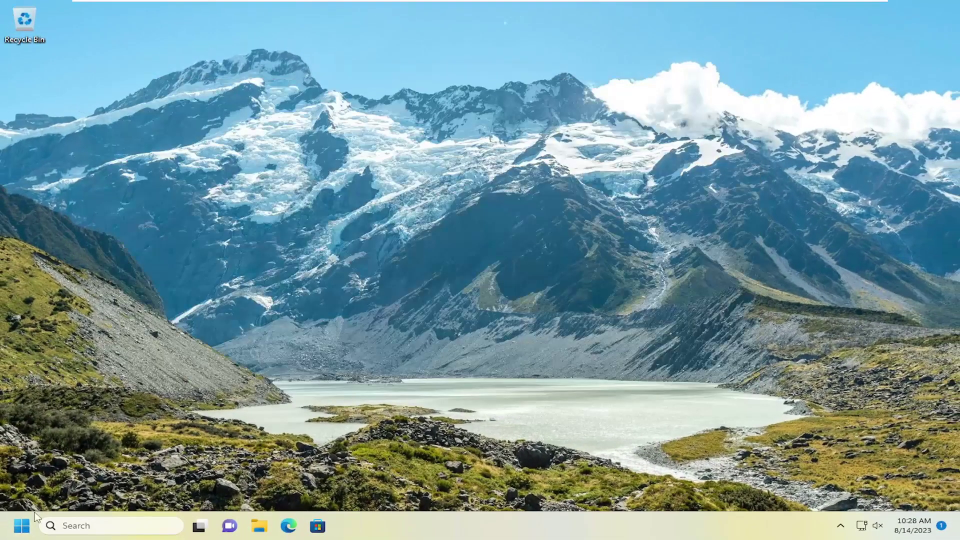
right_click(21, 526)
mouse_move(61, 473)
click(157, 473)
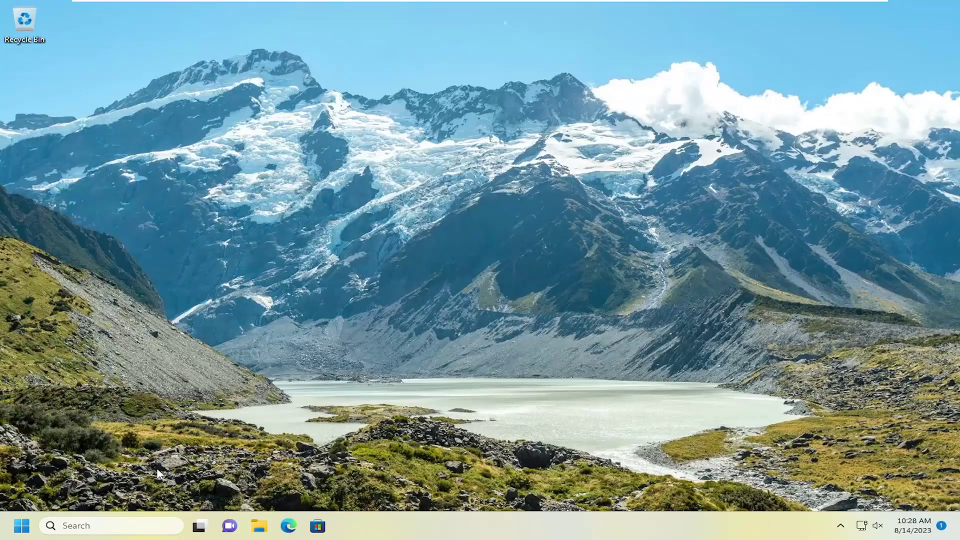